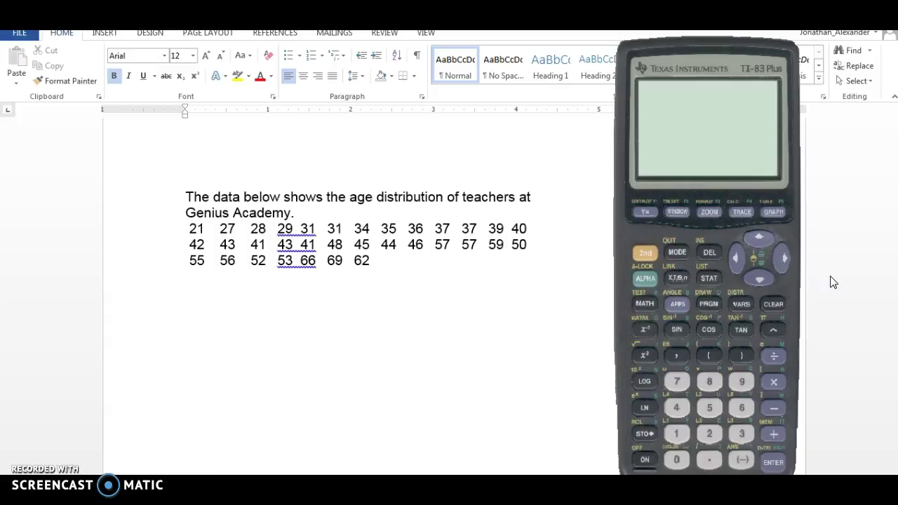
Run 1-Var Stats on the teacher ages and read minX 21, Q1 35.5, Med 43, Q3 54, maxX 69
click(713, 279)
click(790, 462)
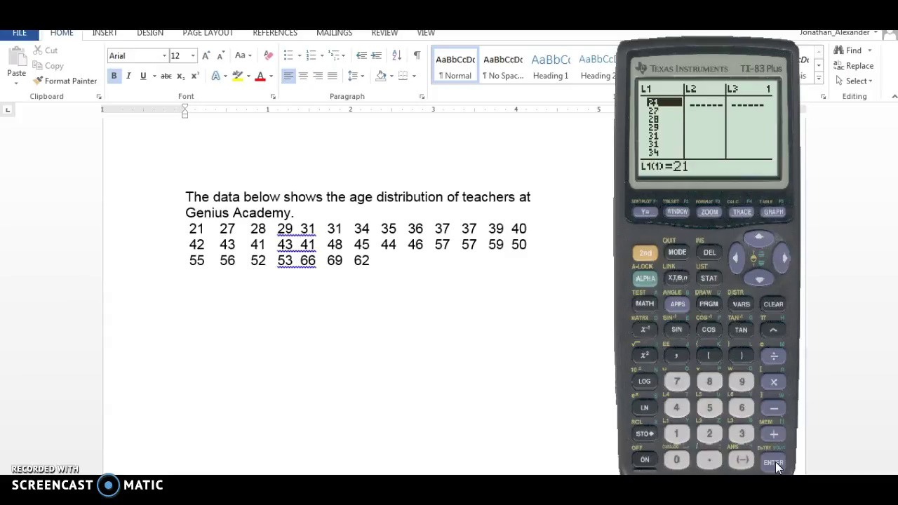
click(708, 278)
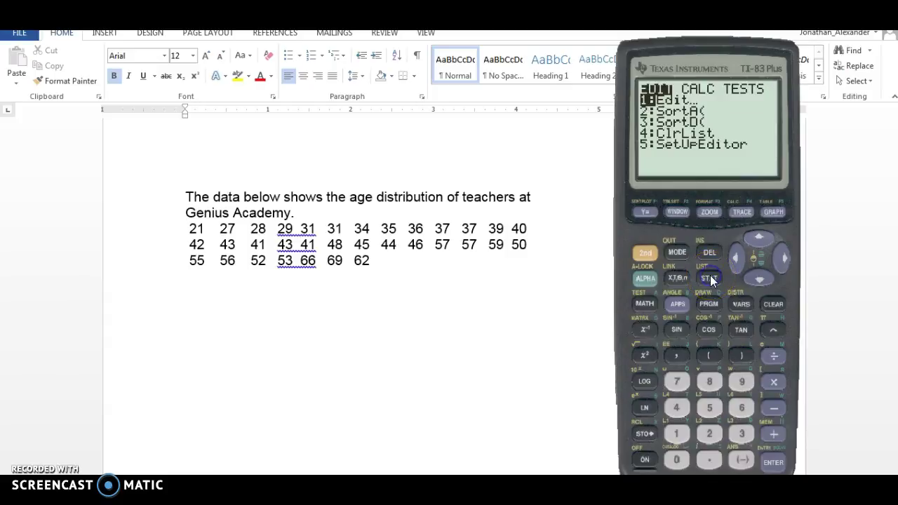
click(783, 259)
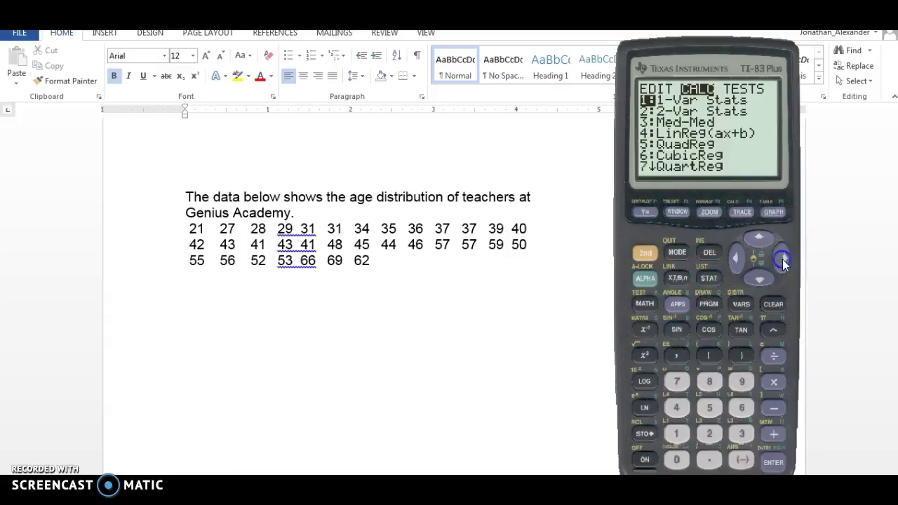
click(777, 460)
click(778, 460)
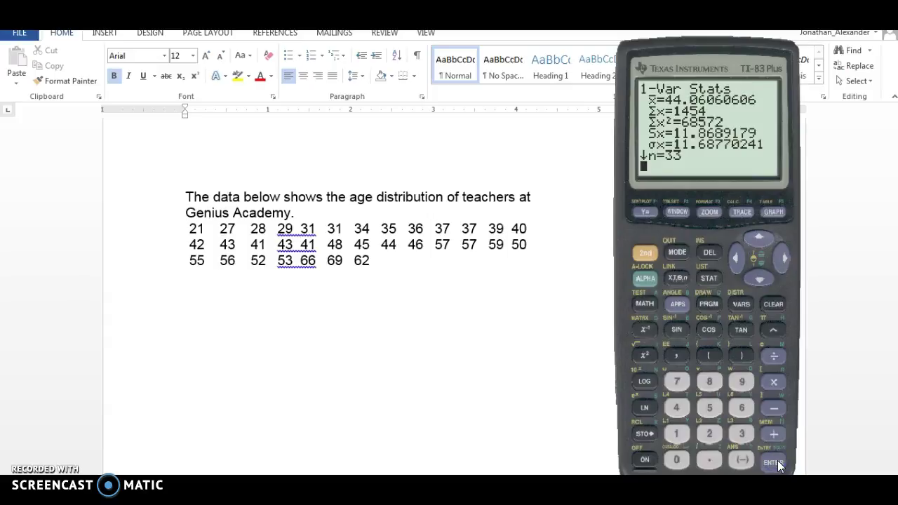
key(Down)
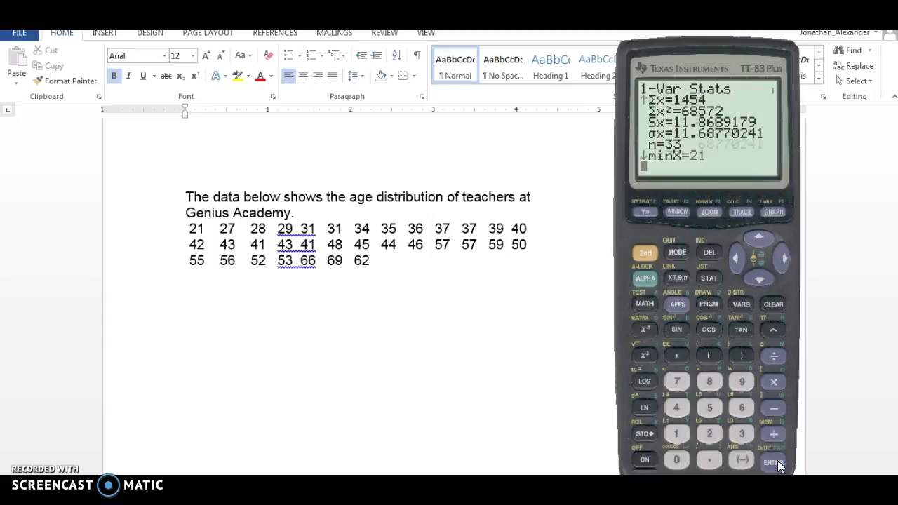
key(Up)
key(Down)
key(Down)
key(Down)
key(Down)
key(Down)
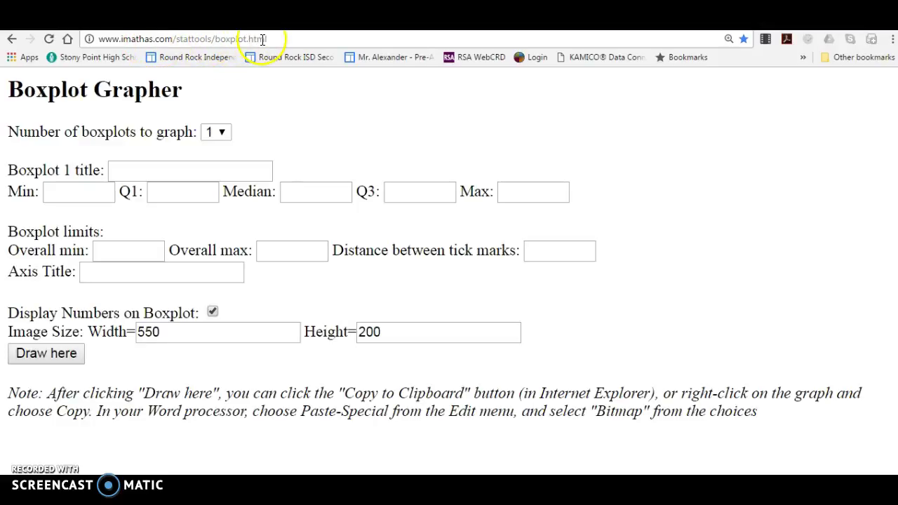
Select the Boxplot 1 title field on the blank boxplot form
click(205, 174)
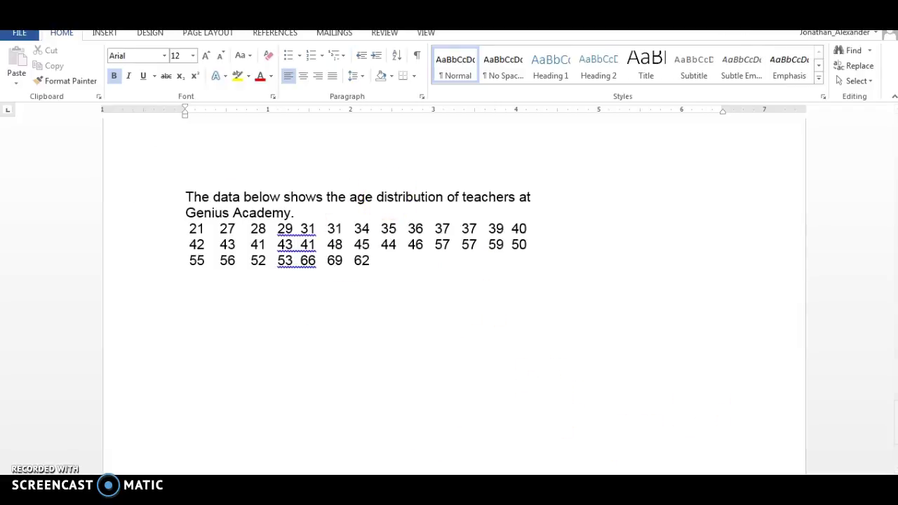
Title the boxplot 'Age of teachers at the Genius Academy'
mouse_move(389, 501)
click(171, 171)
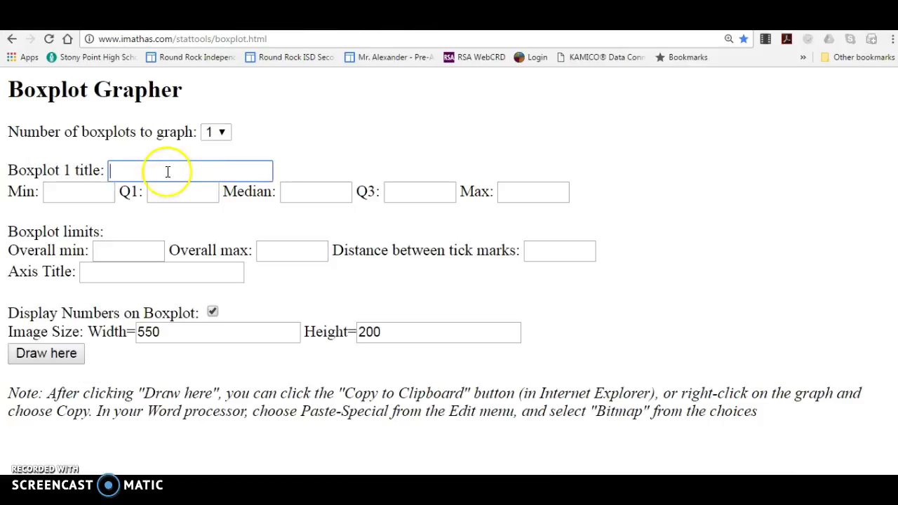
text(Age of t)
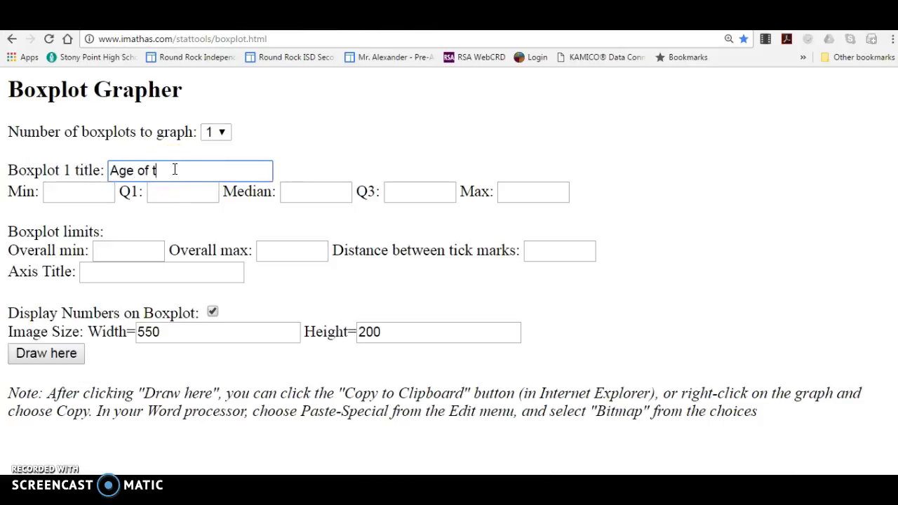
text(eachers at the Genius)
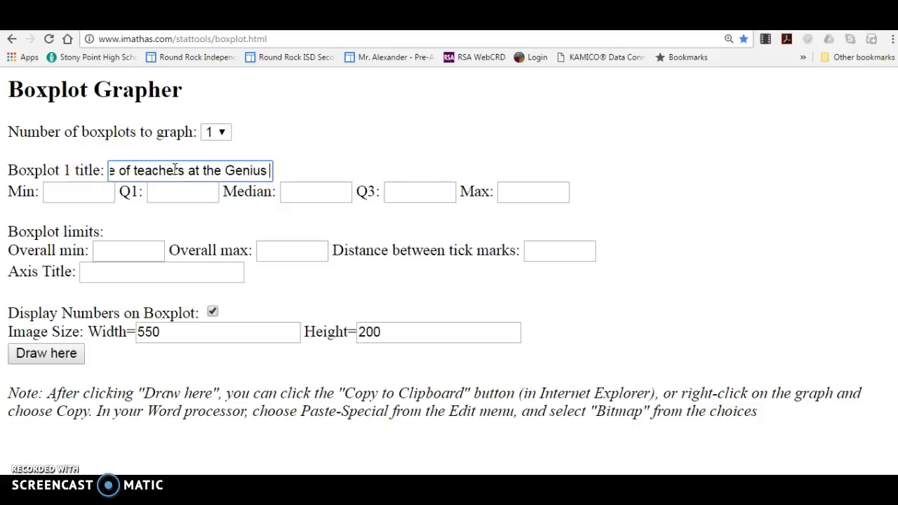
text( Academy)
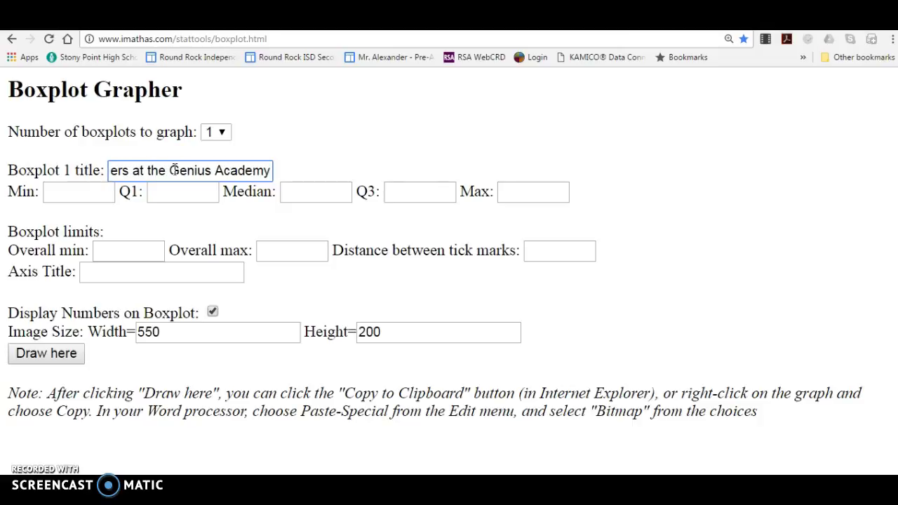
Enter Min 21 and Q1 35.5, checking the calculator results
click(611, 471)
click(520, 360)
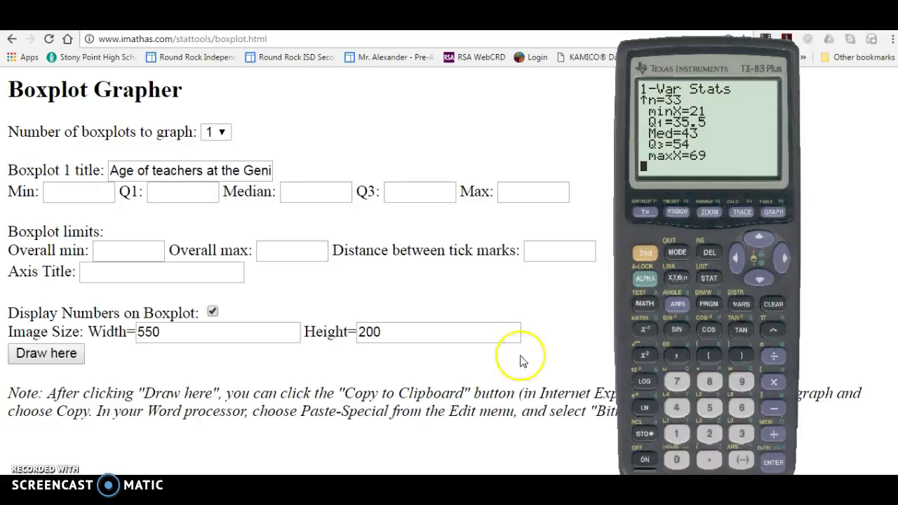
click(58, 196)
text(21)
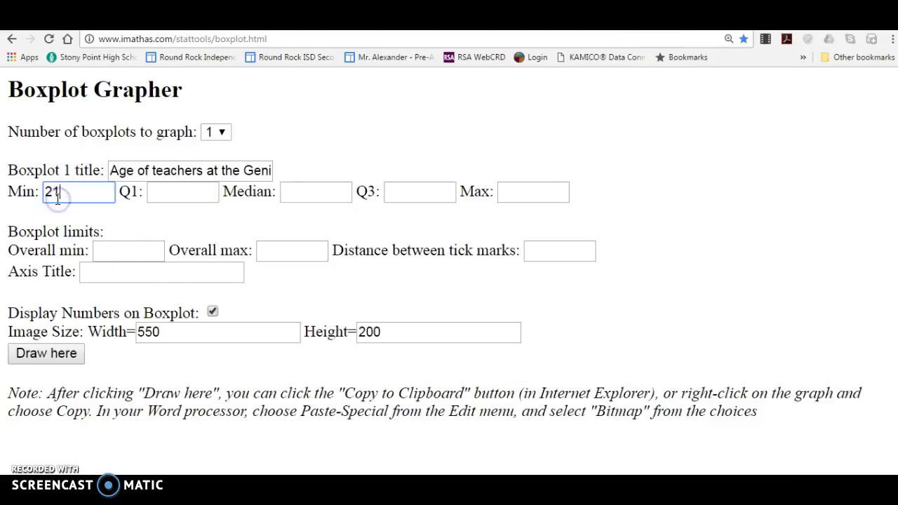
click(611, 470)
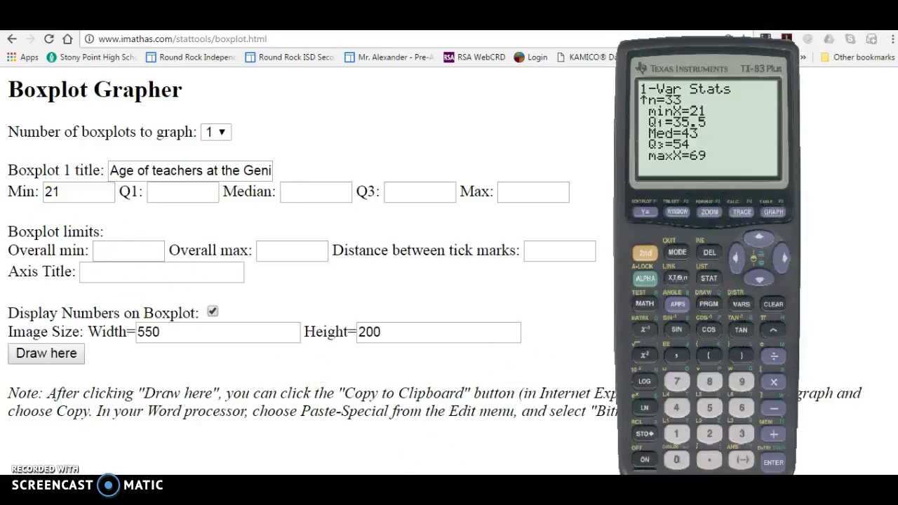
click(172, 195)
text(35.5)
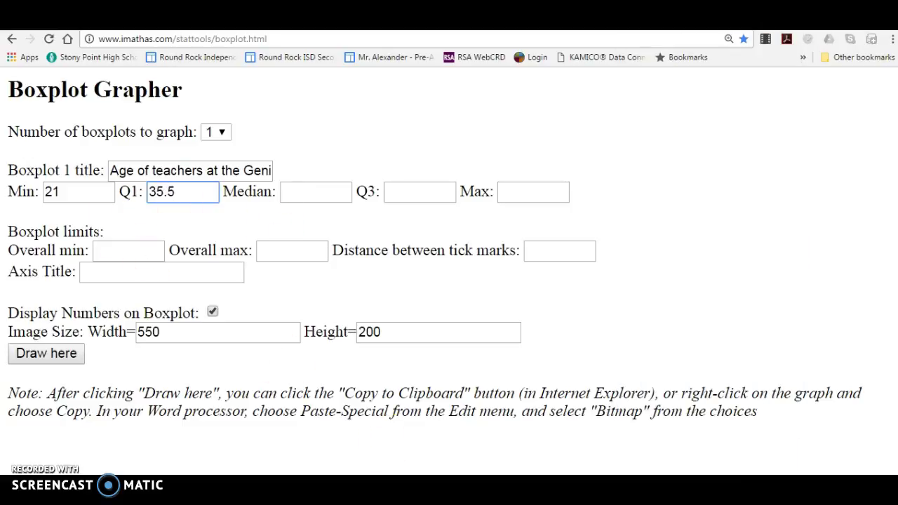
Enter Median 43, Q3 54 and Max 69
key(alt+Tab)
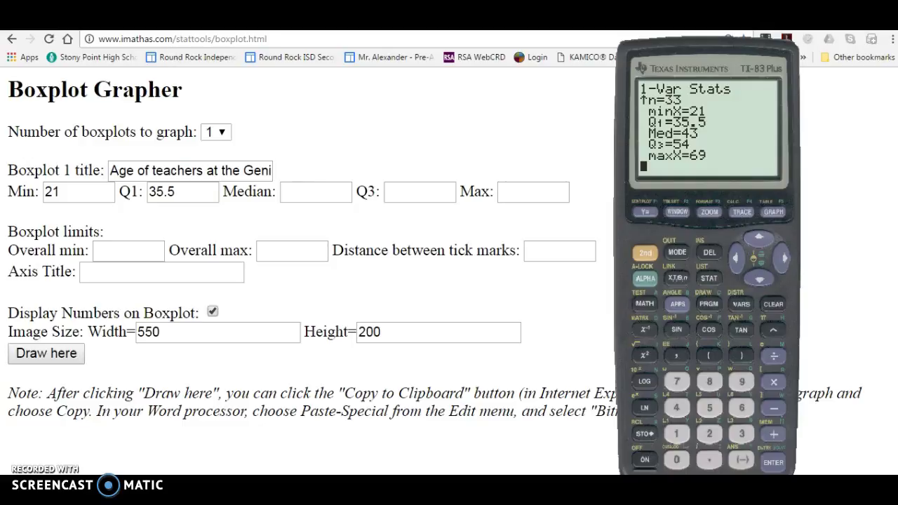
drag(285, 165, 294, 180)
click(299, 195)
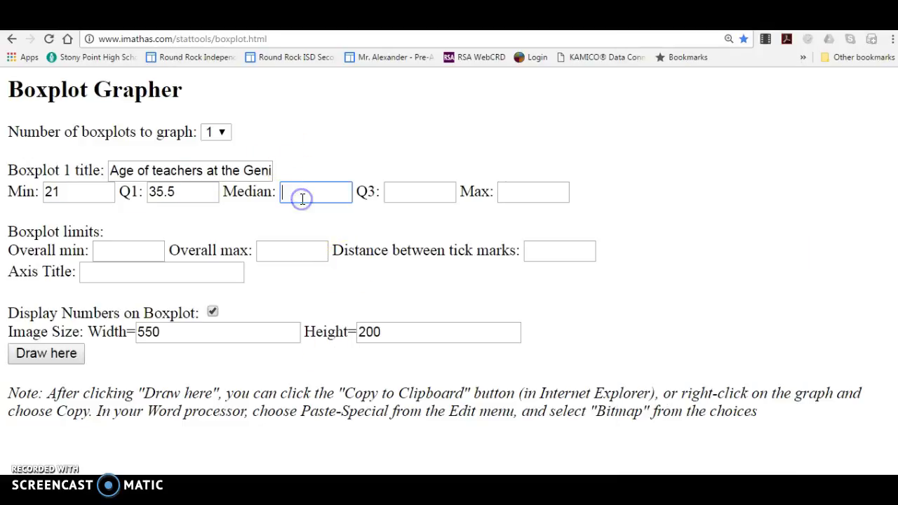
text(43)
key(alt+Tab)
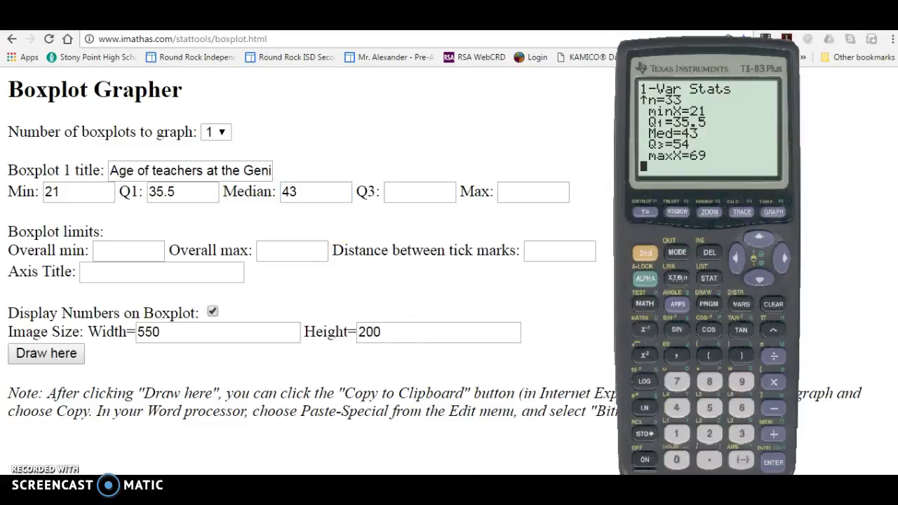
click(430, 196)
text(54)
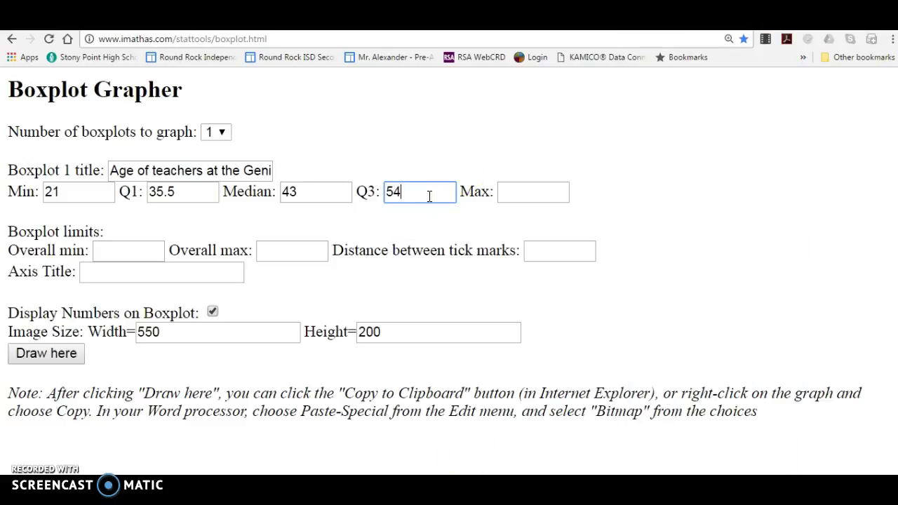
click(520, 197)
text(69)
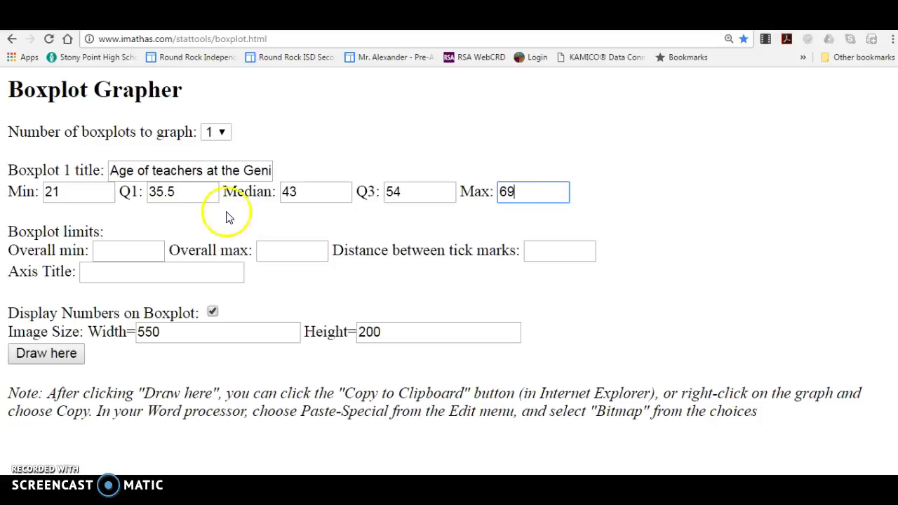
Set overall min 0, overall max 80, tick spacing 10, and axis title 'Age (Years)'
click(124, 251)
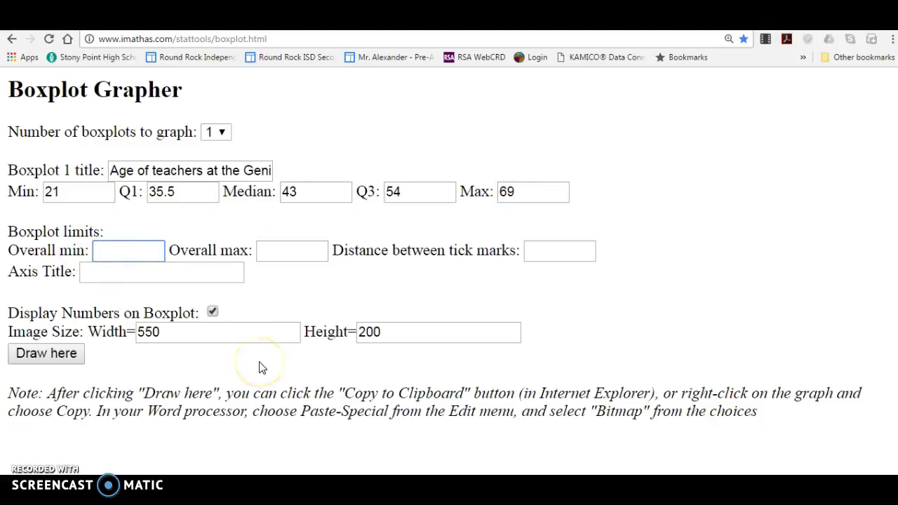
text(0)
click(285, 253)
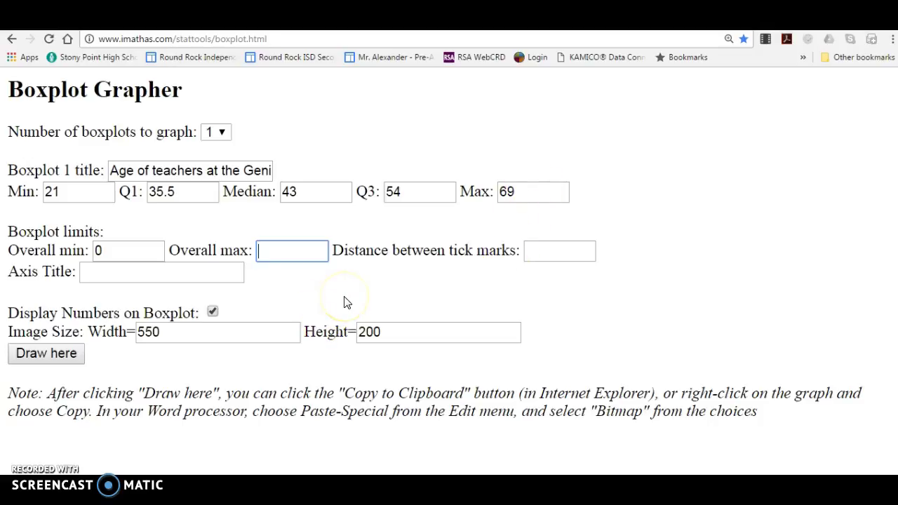
text(80)
click(542, 252)
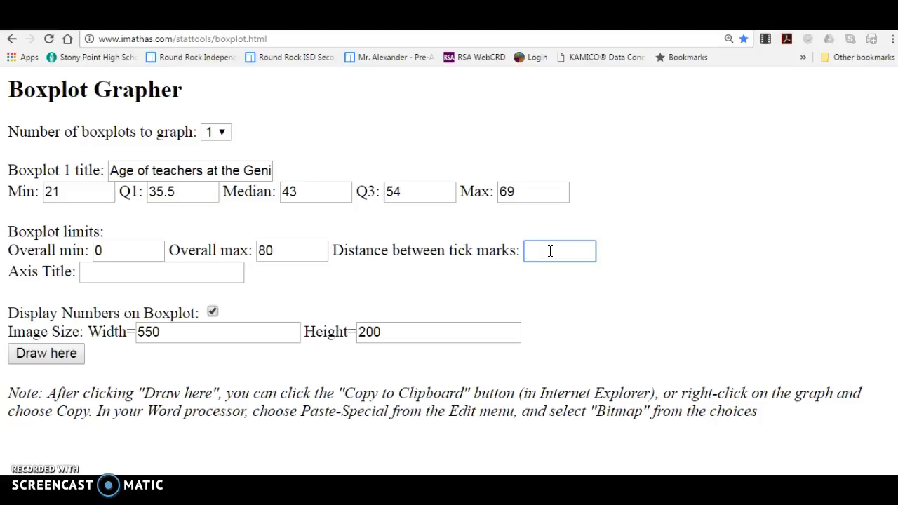
text(10)
click(195, 271)
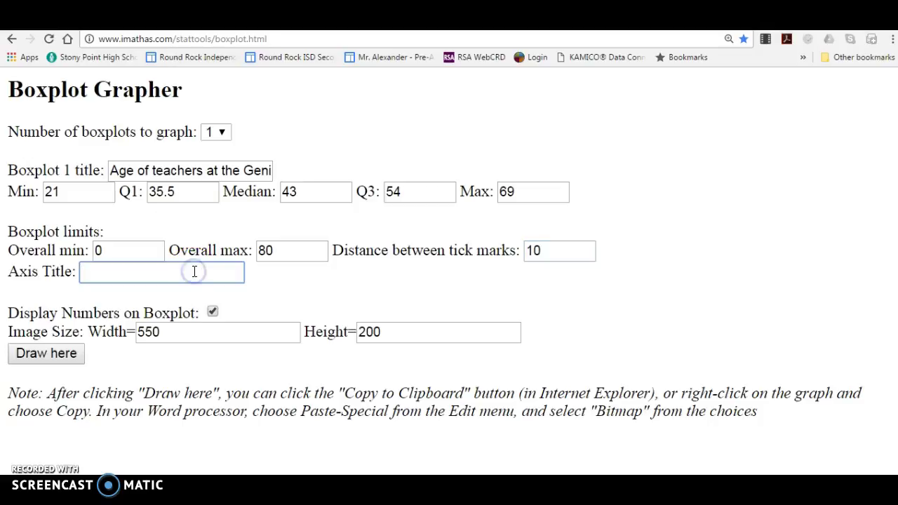
text(Age (Years)
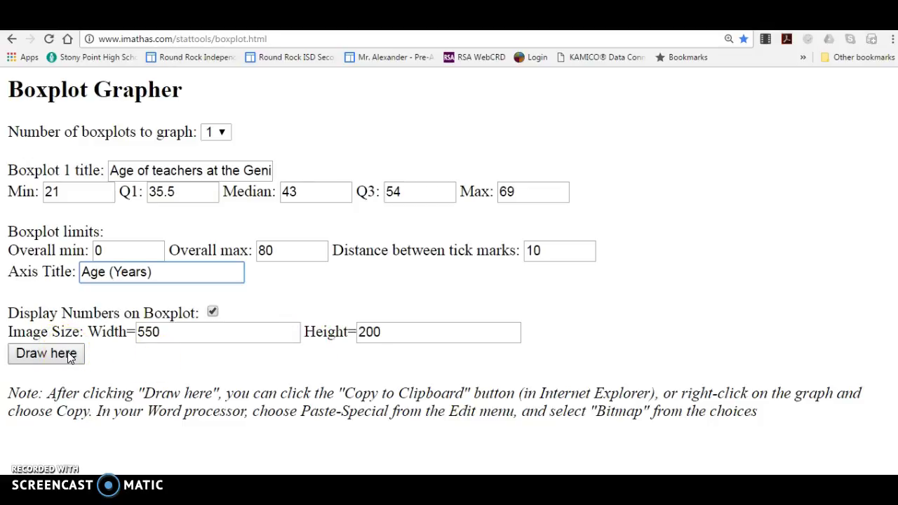
Draw the boxplot, then change its width from 550 to 700 and redraw
click(70, 356)
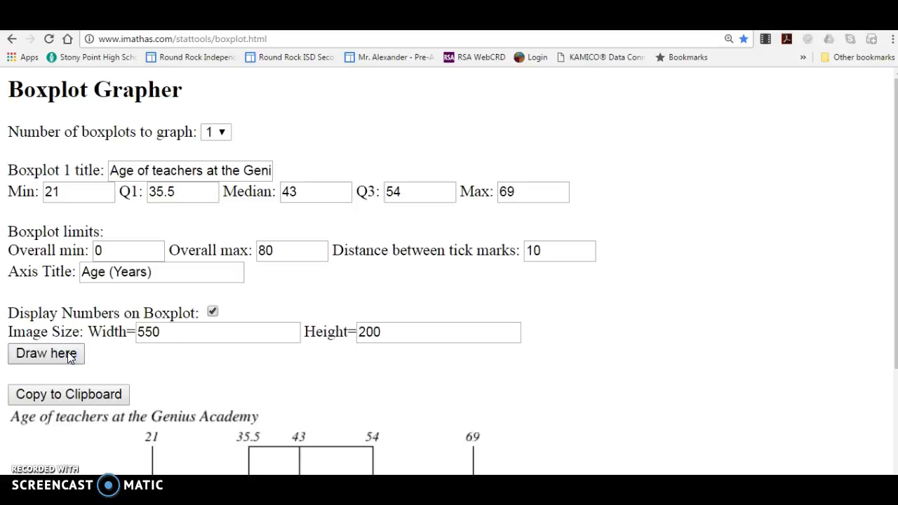
scroll(875, 307, down, 2)
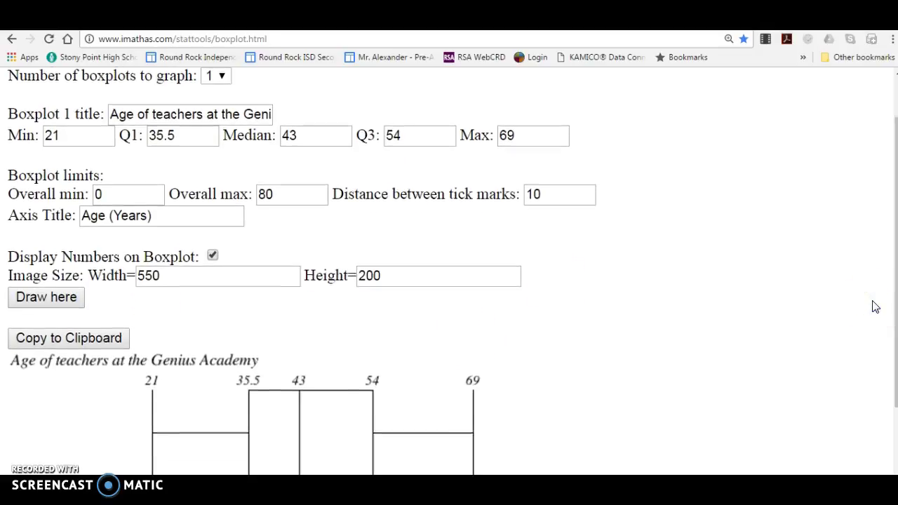
scroll(875, 307, down, 2)
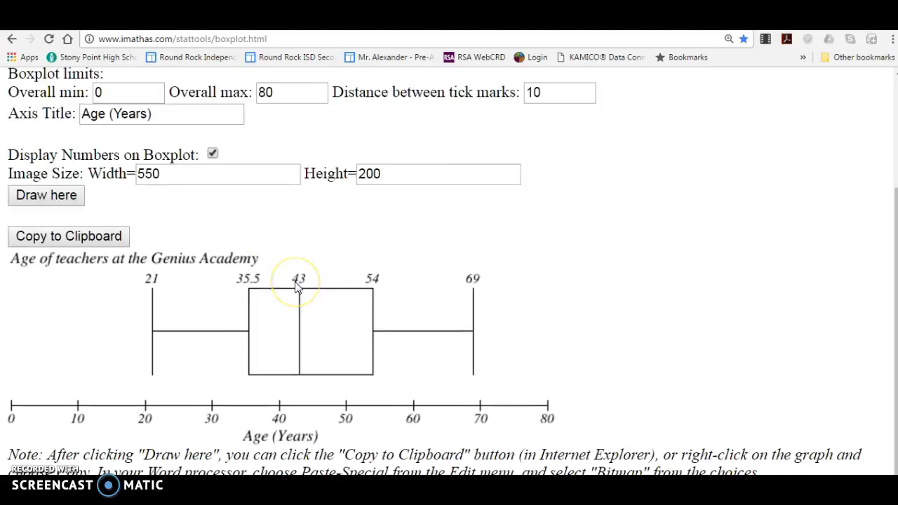
click(201, 168)
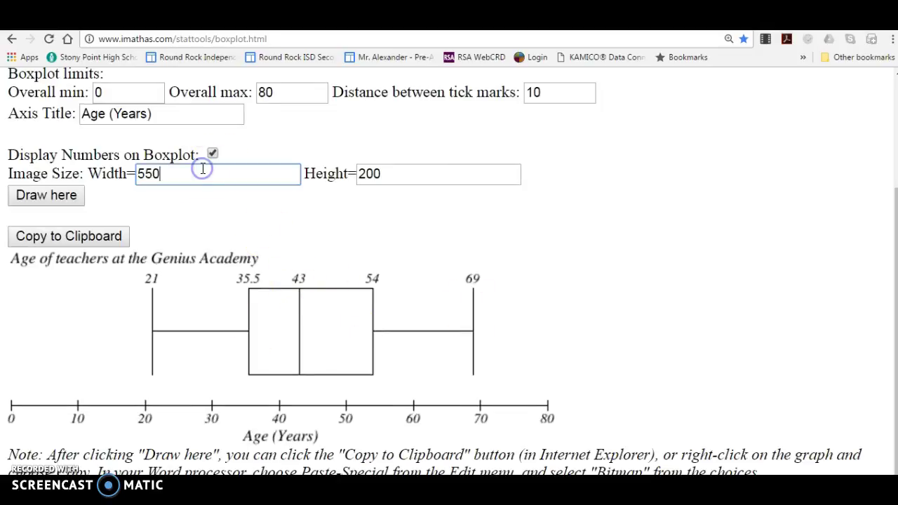
key(BackSpace)
key(BackSpace)
key(BackSpace)
text(700)
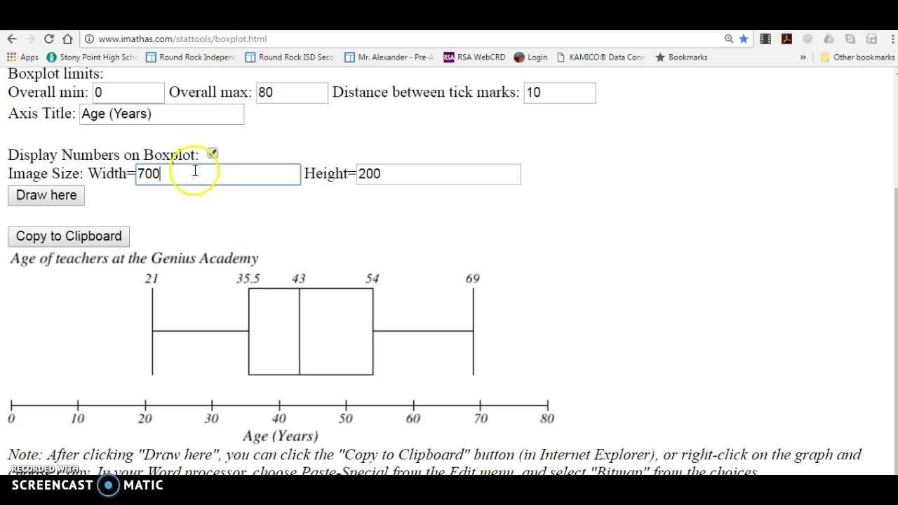
click(59, 196)
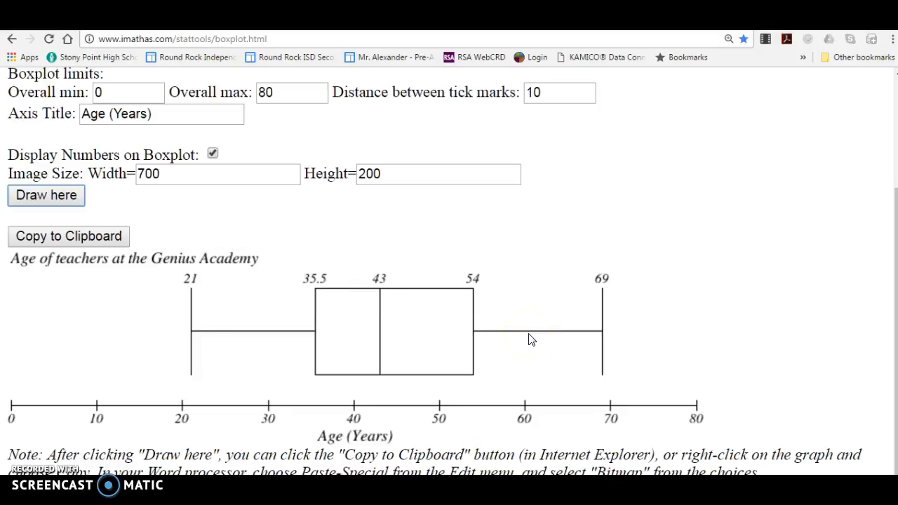
Change the height to 300, then to 150, and redraw the boxplot at 700×150
click(428, 180)
key(BackSpace)
key(BackSpace)
key(BackSpace)
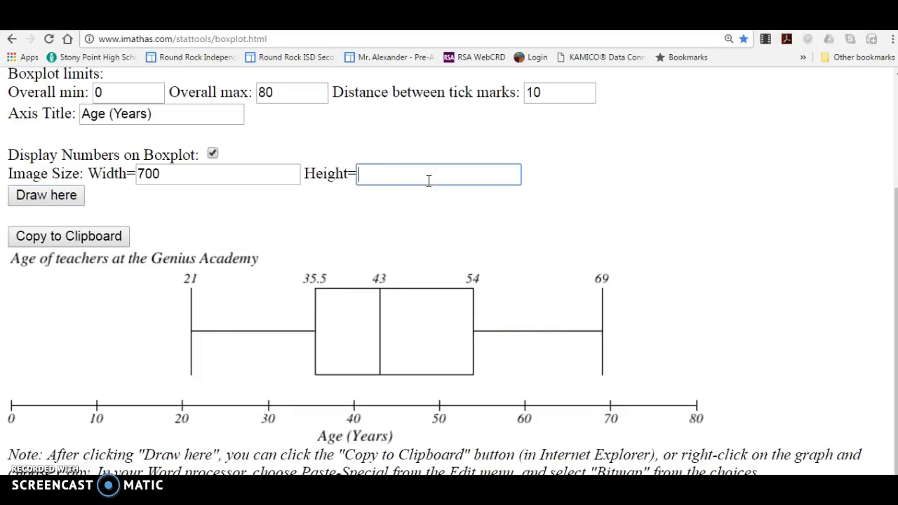
text(300)
click(66, 196)
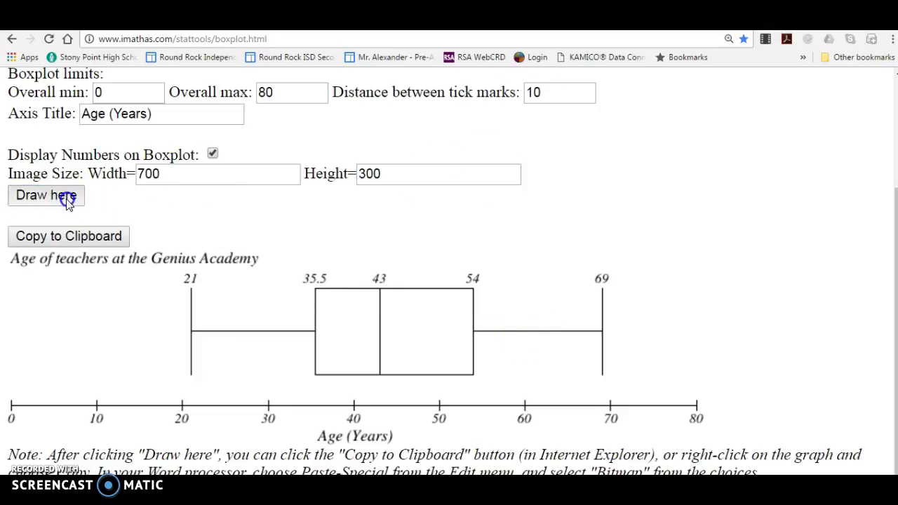
scroll(825, 244, down, 2)
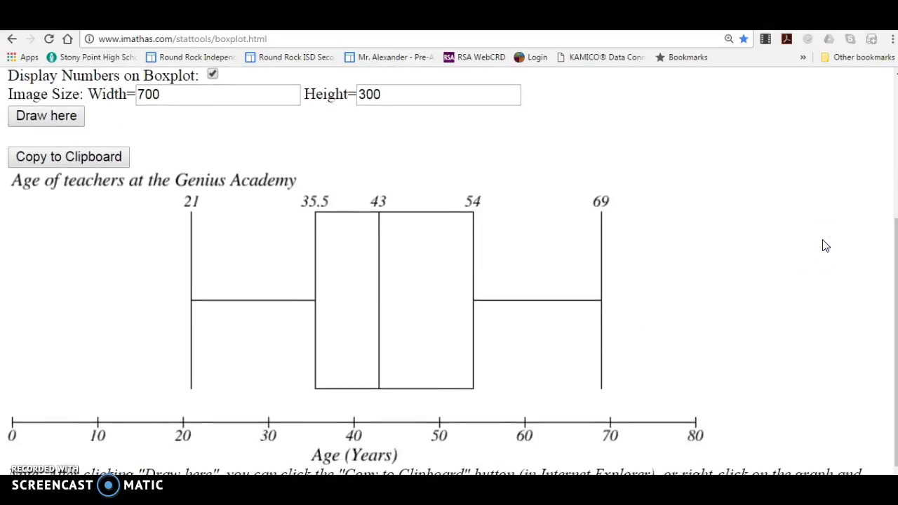
scroll(825, 246, up, 1)
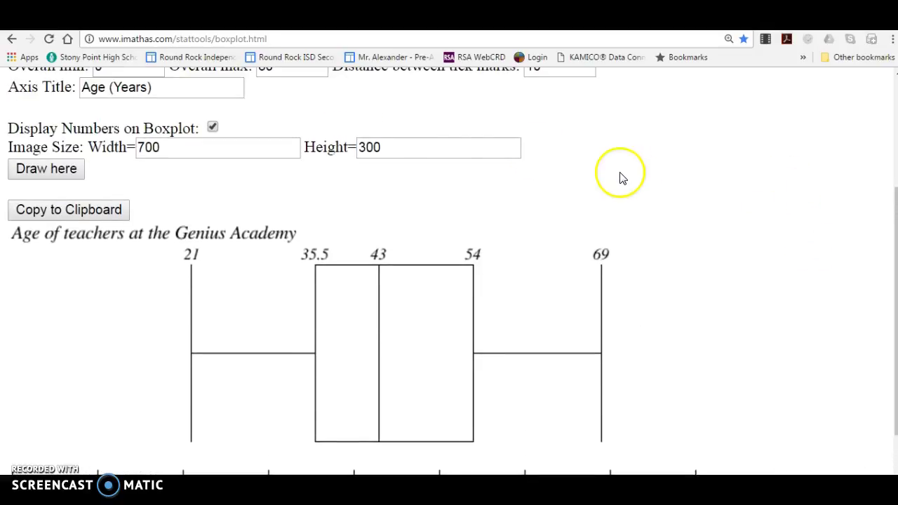
click(420, 145)
drag(420, 145, 246, 147)
text(150)
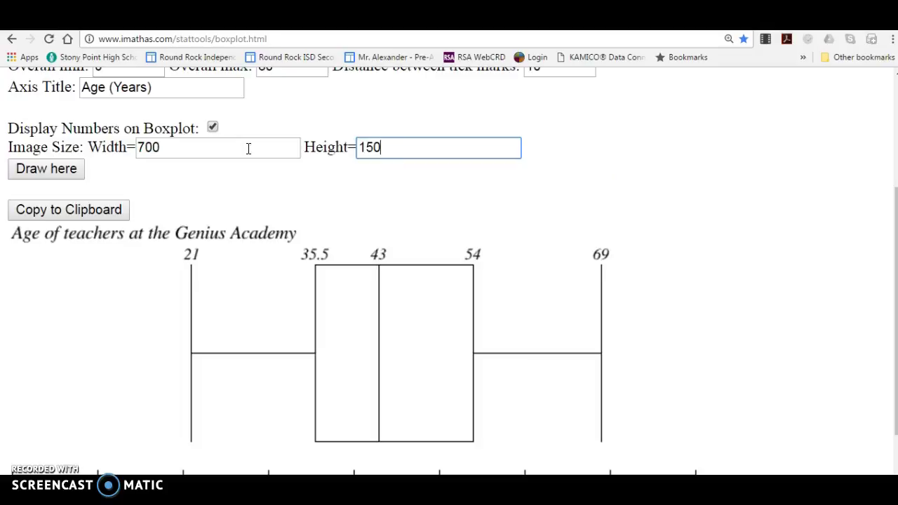
click(47, 169)
click(680, 258)
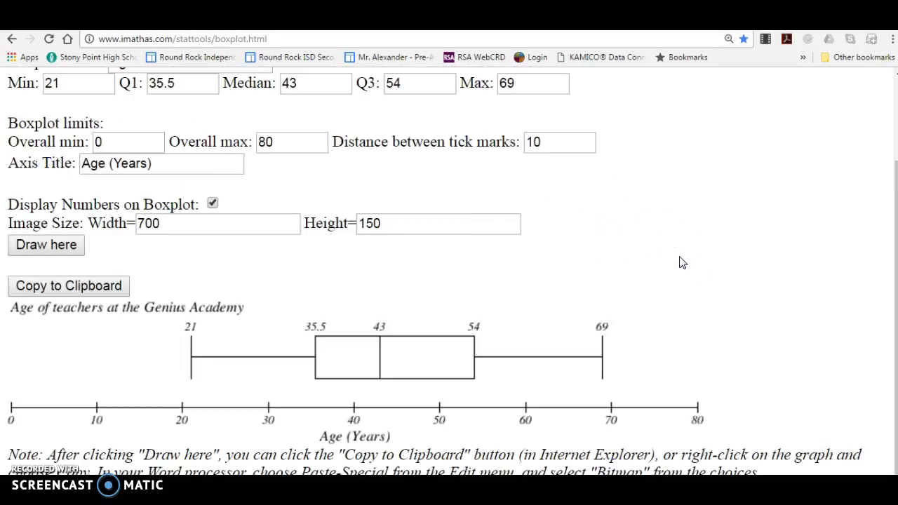
Copy the boxplot image and paste it onto a new Title and Content slide in PowerPoint 2013
right_click(388, 365)
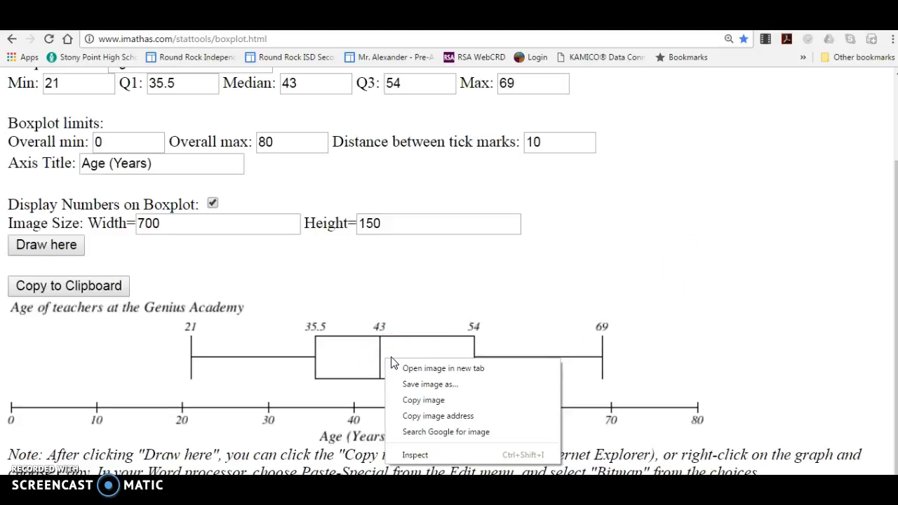
click(436, 402)
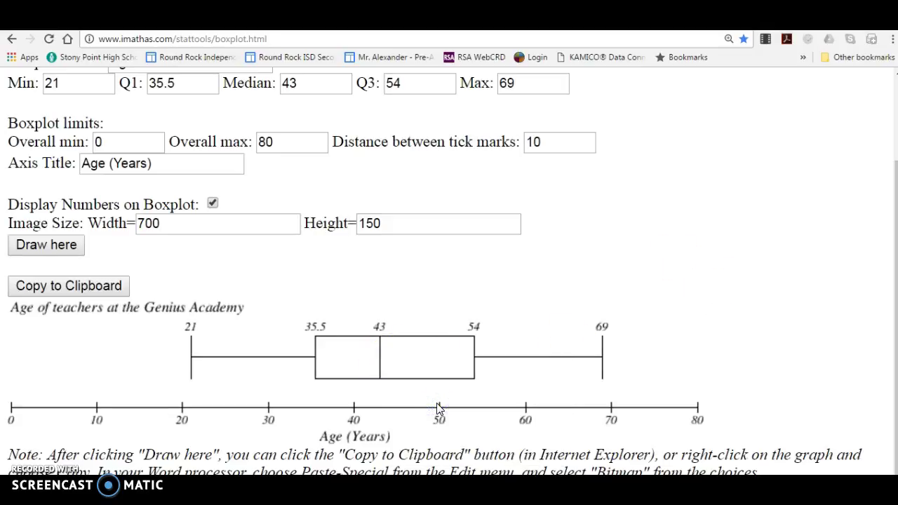
key(super)
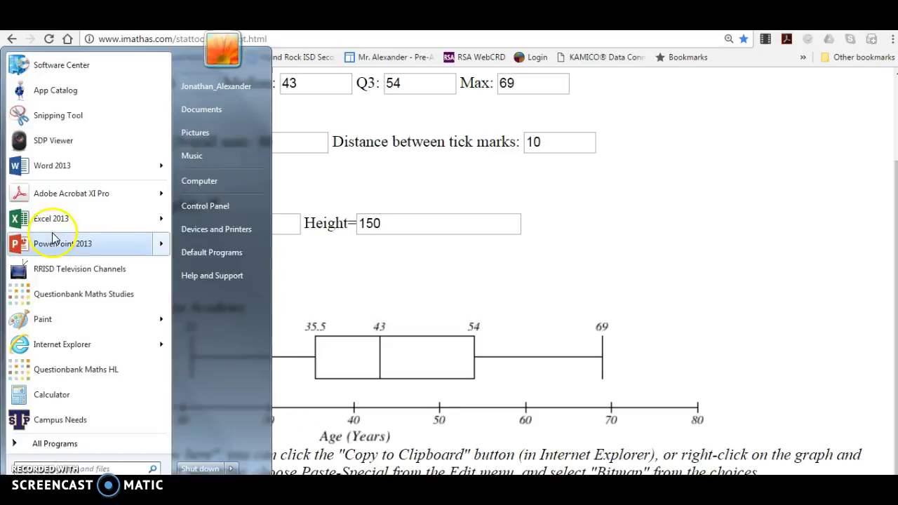
click(56, 242)
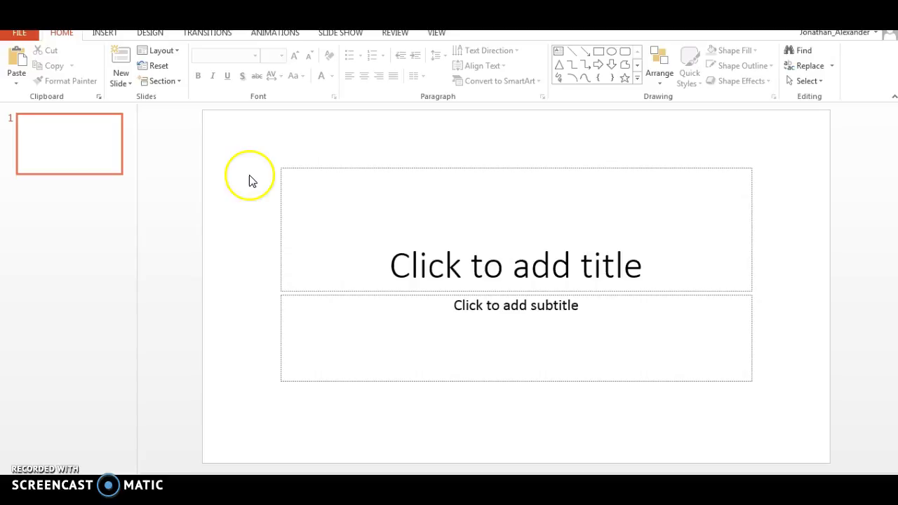
click(121, 59)
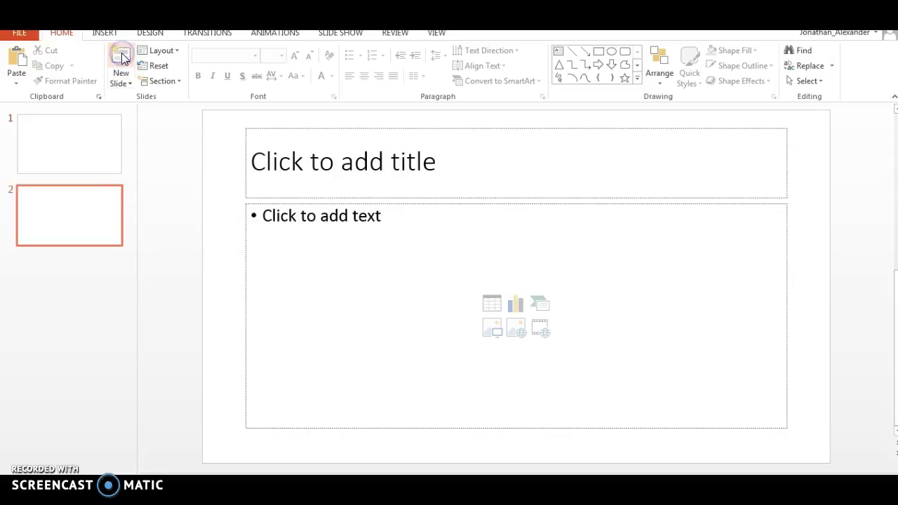
right_click(351, 291)
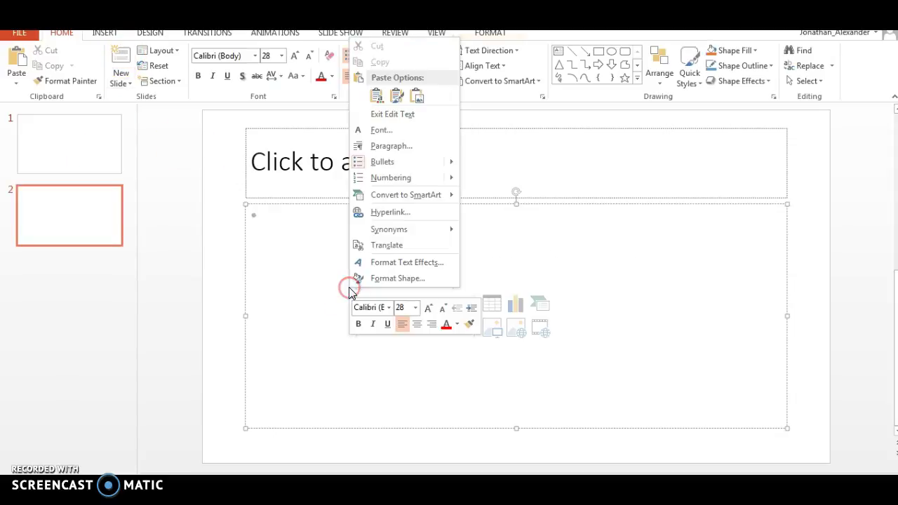
click(376, 94)
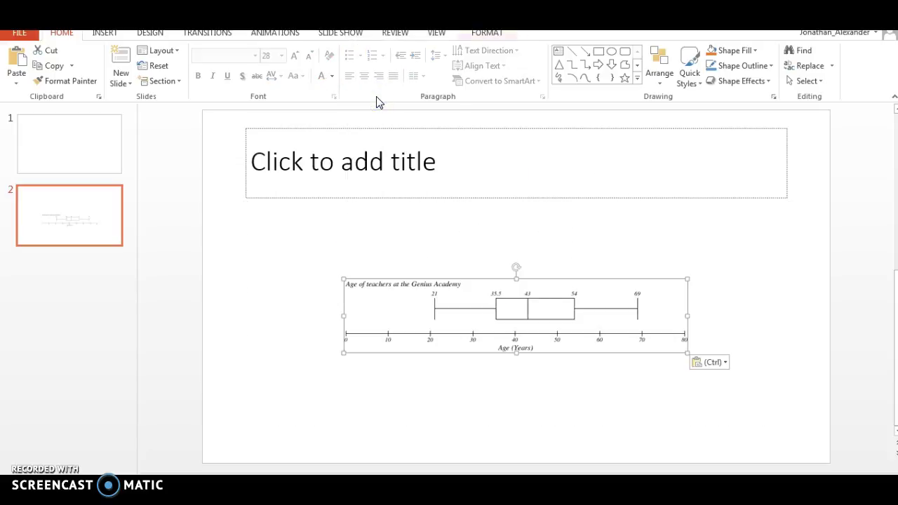
Switch to the Word document and move to the teacher-age five-number summary line
key(alt+Tab)
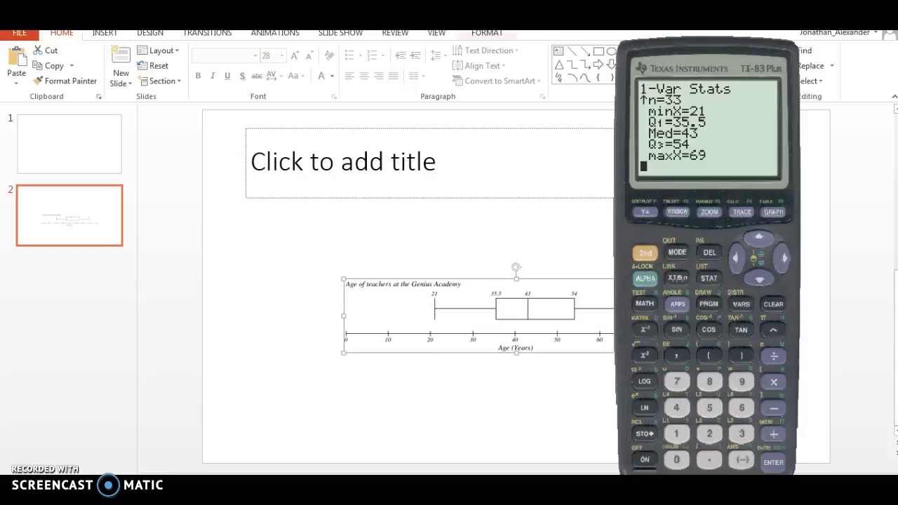
key(alt+Tab)
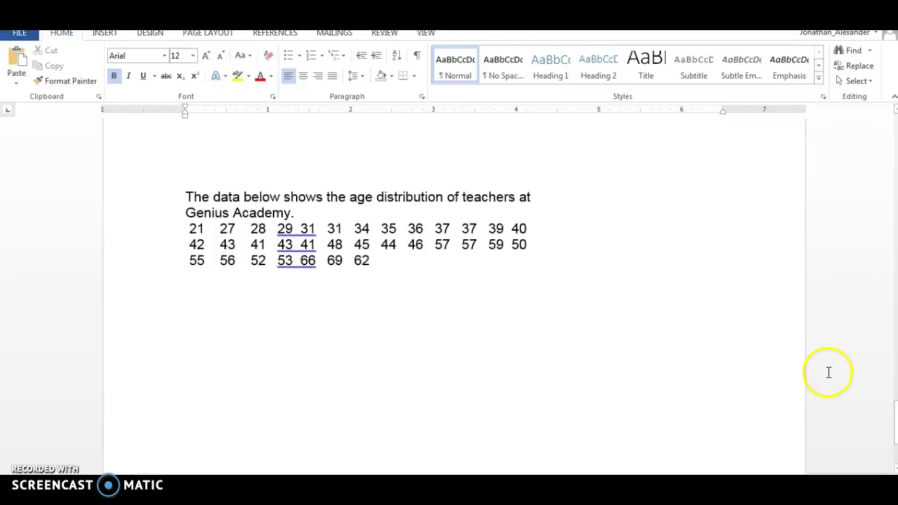
scroll(852, 329, down, 3)
scroll(852, 329, up, 3)
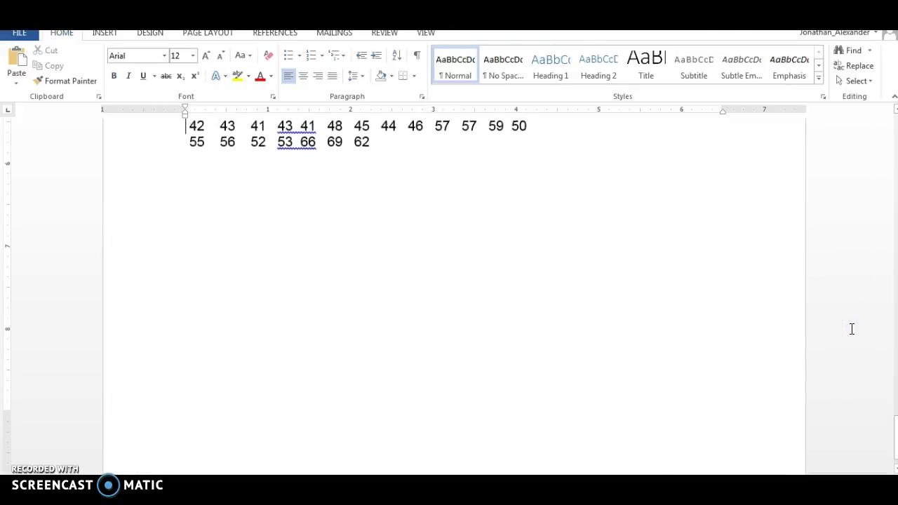
scroll(852, 329, down, 5)
scroll(852, 329, up, 1)
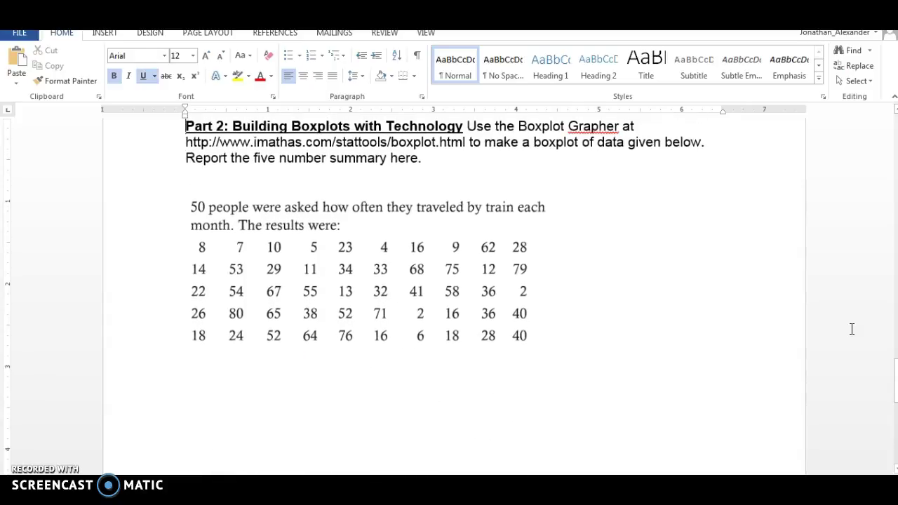
key(Down)
key(Down)
key(Down)
key(Down)
key(Down)
key(Down)
key(Down)
key(Down)
key(Down)
key(Down)
key(Down)
key(Down)
key(Down)
key(Down)
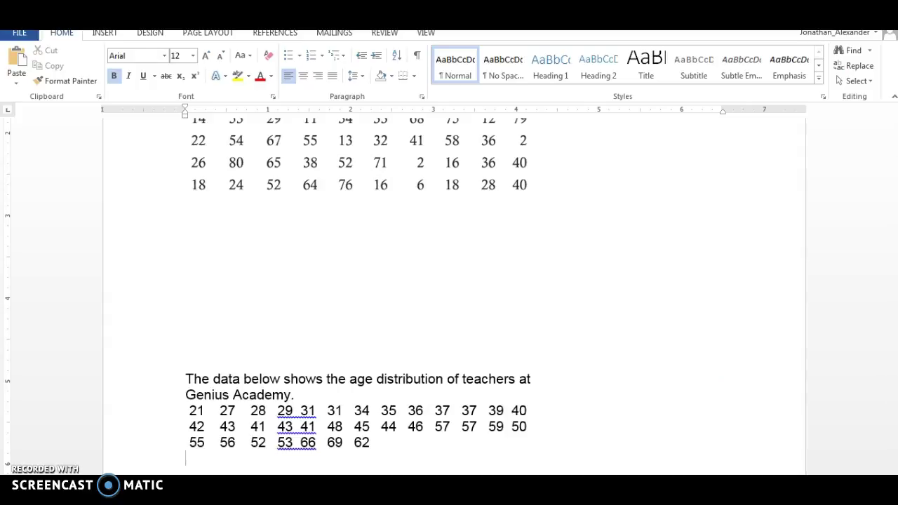
Switch back to the Chrome window with the drawn 700×150 boxplot
key(alt+Tab)
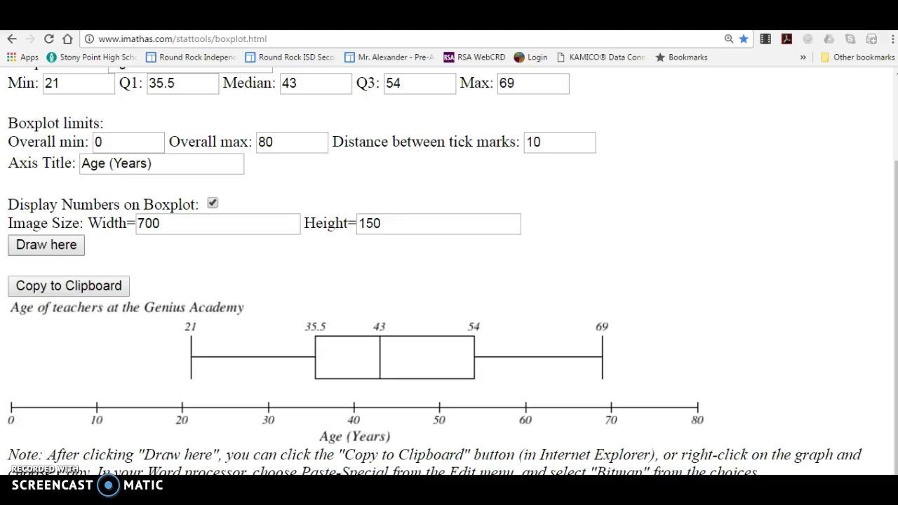